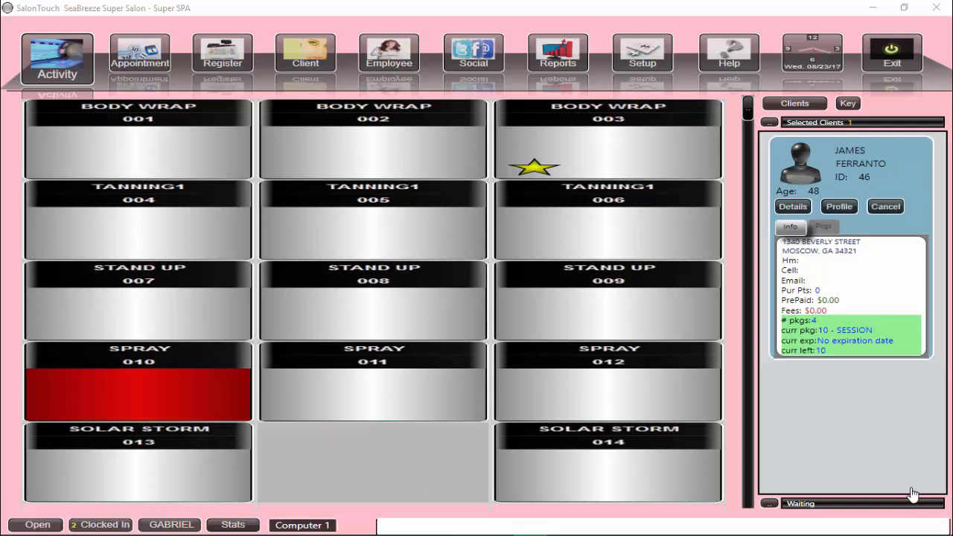
Start a blank new employee record (ID 45) from Setup > Employees.
{"action": "left_click", "coordinate": [650, 63]}
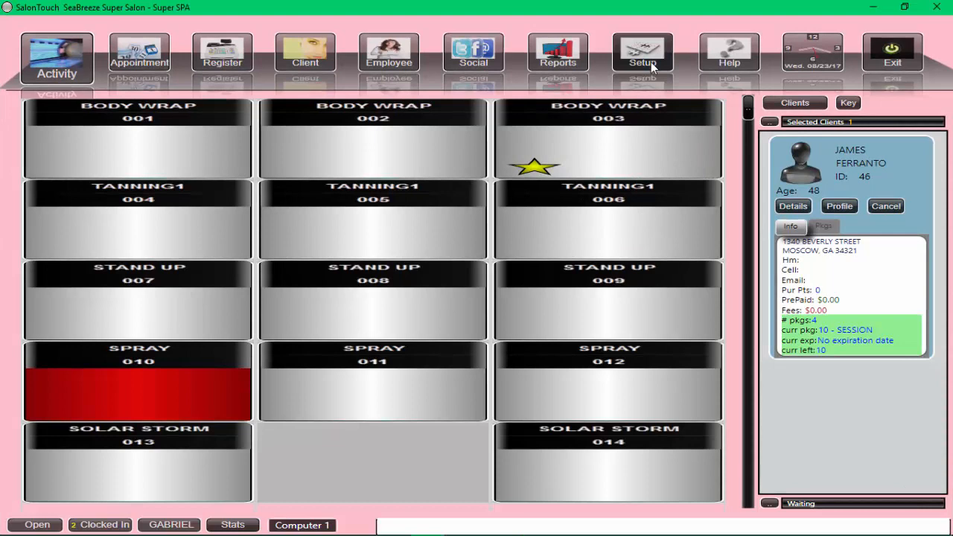
{"action": "left_click", "coordinate": [650, 62]}
{"action": "type", "text": "b"}
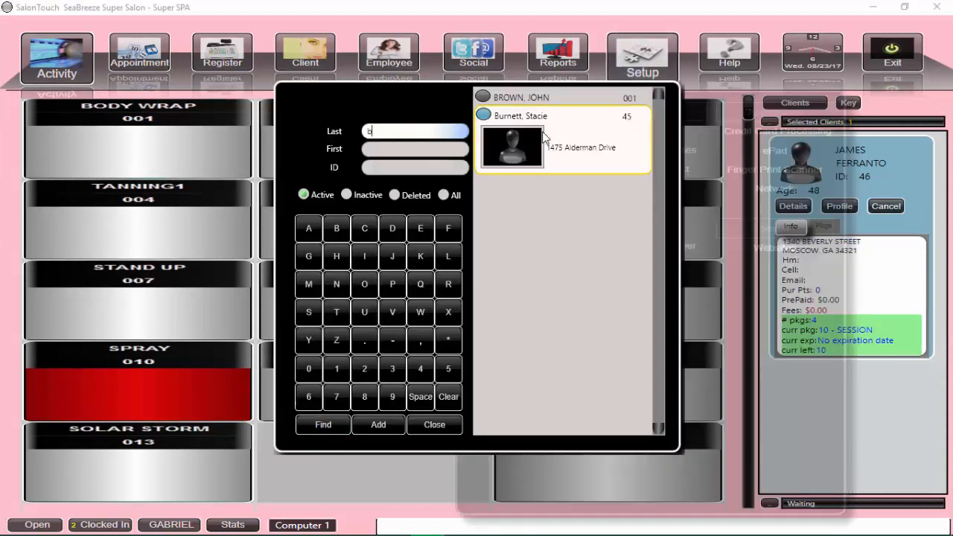
{"action": "left_click", "coordinate": [379, 424]}
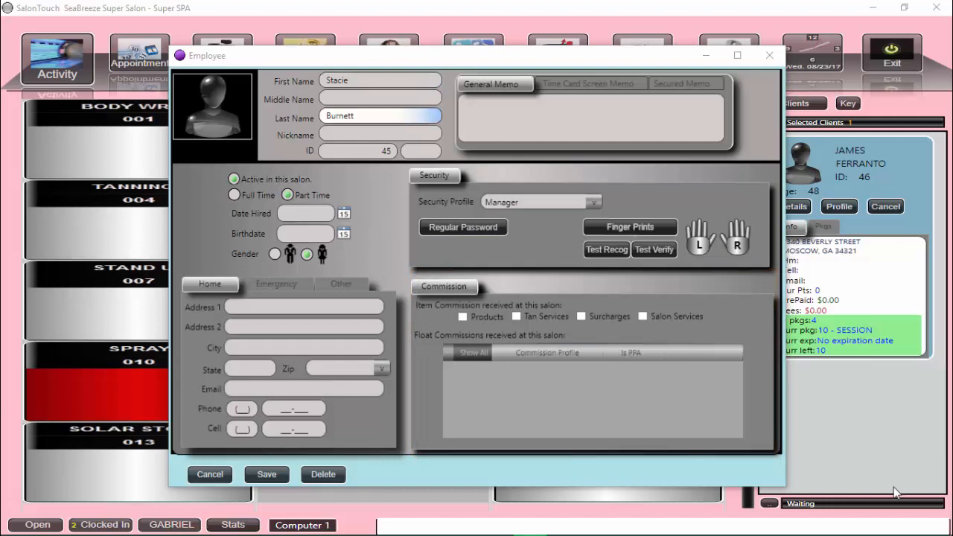
{"action": "left_click", "coordinate": [234, 195]}
{"action": "left_click", "coordinate": [343, 214]}
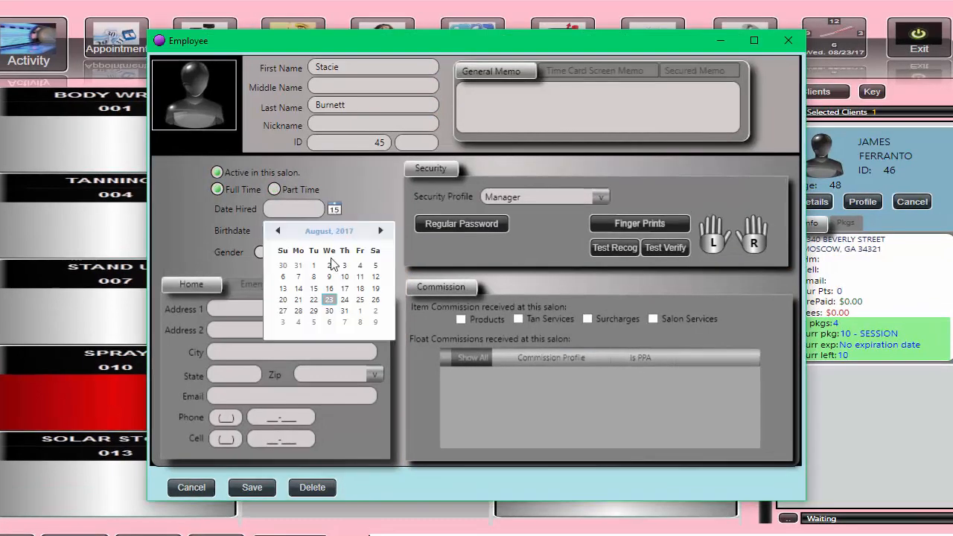
{"action": "left_click", "coordinate": [338, 298]}
{"action": "left_click", "coordinate": [343, 234]}
{"action": "left_click", "coordinate": [343, 254]}
{"action": "left_click", "coordinate": [279, 253]}
{"action": "left_click", "coordinate": [367, 309]}
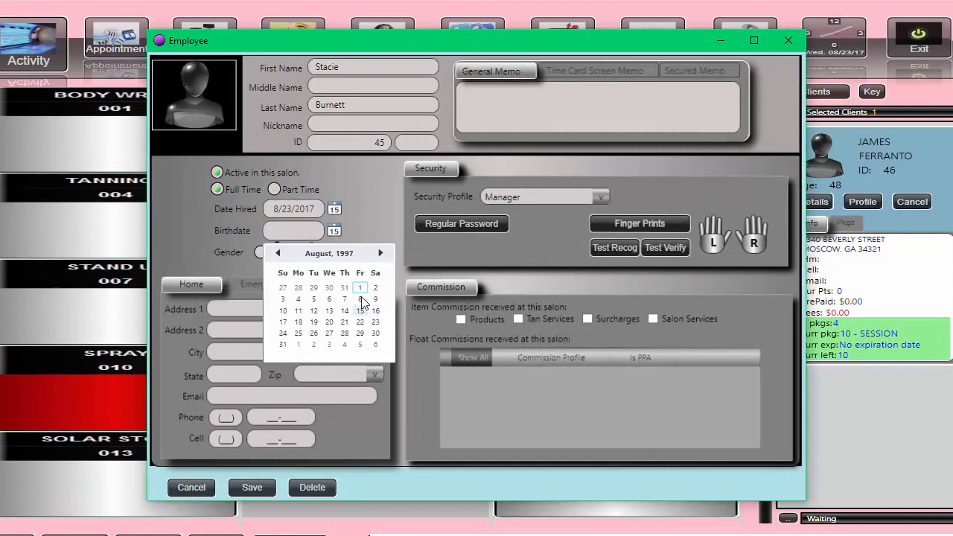
{"action": "left_click", "coordinate": [344, 310]}
Fill in the employee's home address and e-mail, and add the memo 'Employee will not be able to work weekends'.
{"action": "left_click", "coordinate": [236, 308]}
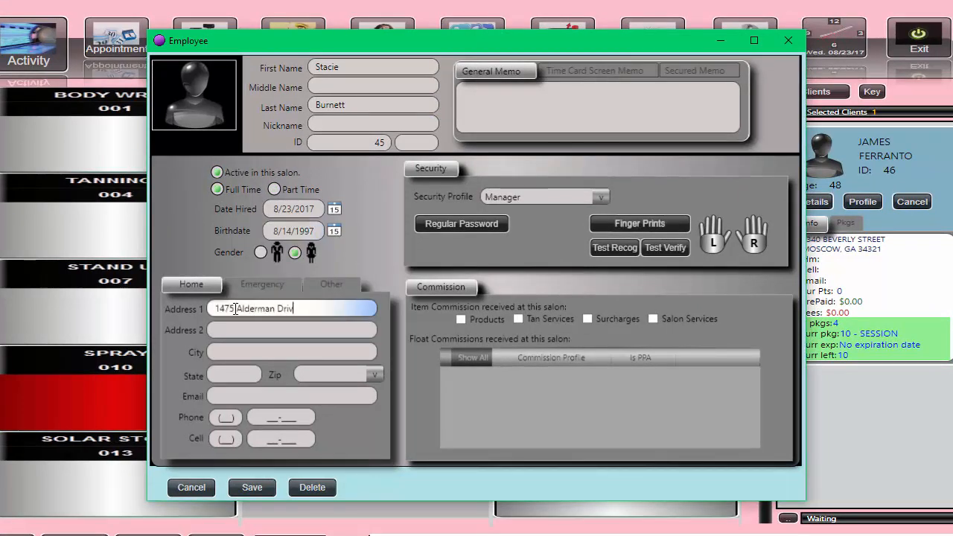
{"action": "left_click", "coordinate": [223, 352]}
{"action": "type", "text": "Atlanta"}
{"action": "left_click", "coordinate": [227, 374]}
{"action": "type", "text": "GA"}
{"action": "left_click", "coordinate": [310, 372]}
{"action": "type", "text": "30005"}
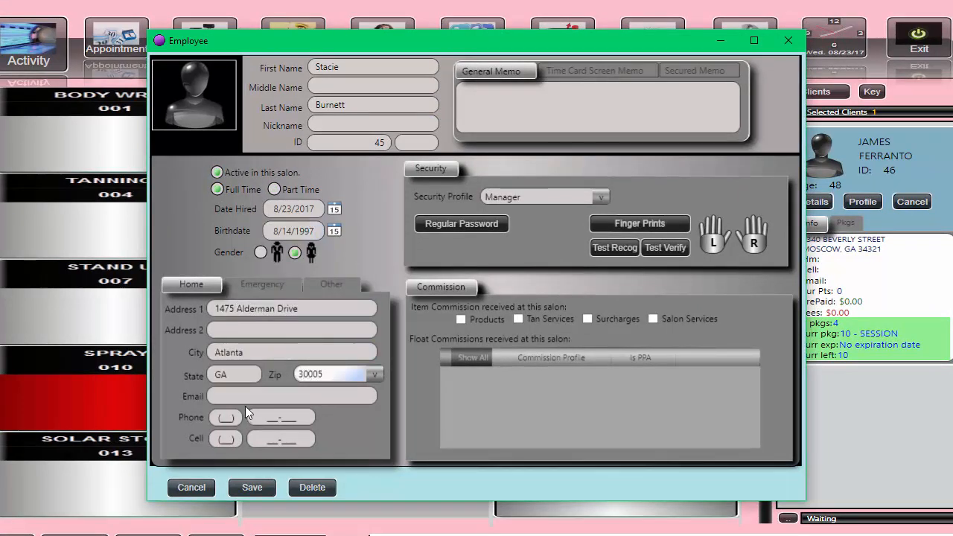
{"action": "left_click", "coordinate": [238, 397]}
{"action": "left_click", "coordinate": [486, 97]}
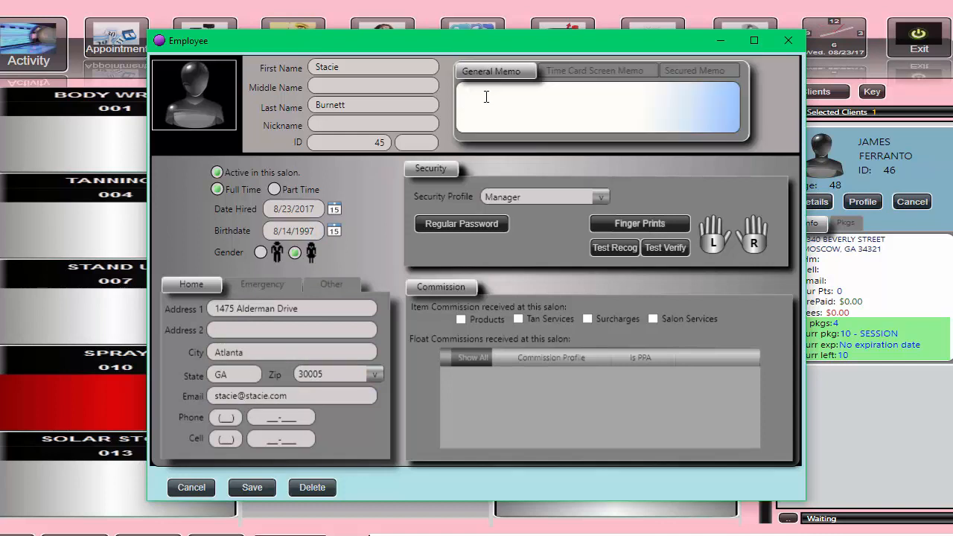
{"action": "type", "text": "Employee will not be able to work weekends"}
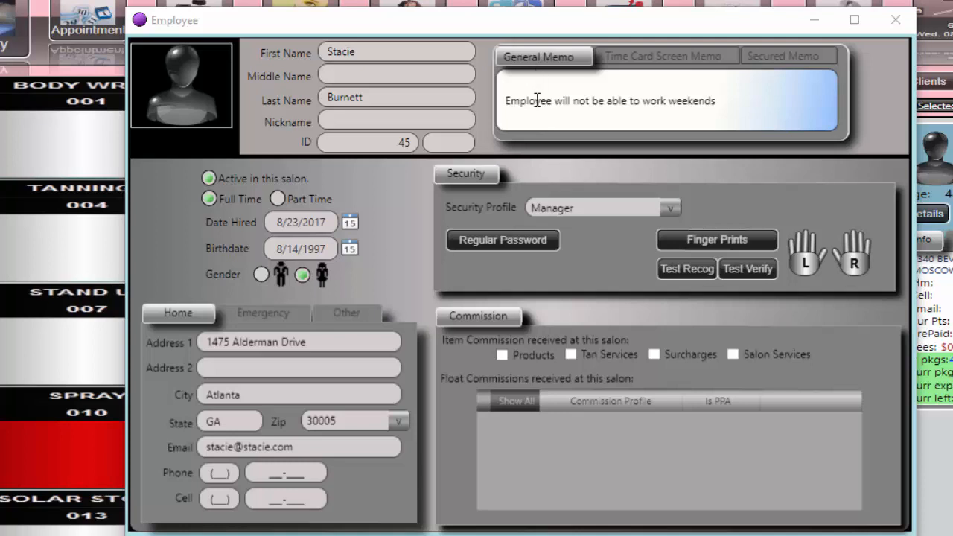
{"action": "left_click", "coordinate": [633, 63]}
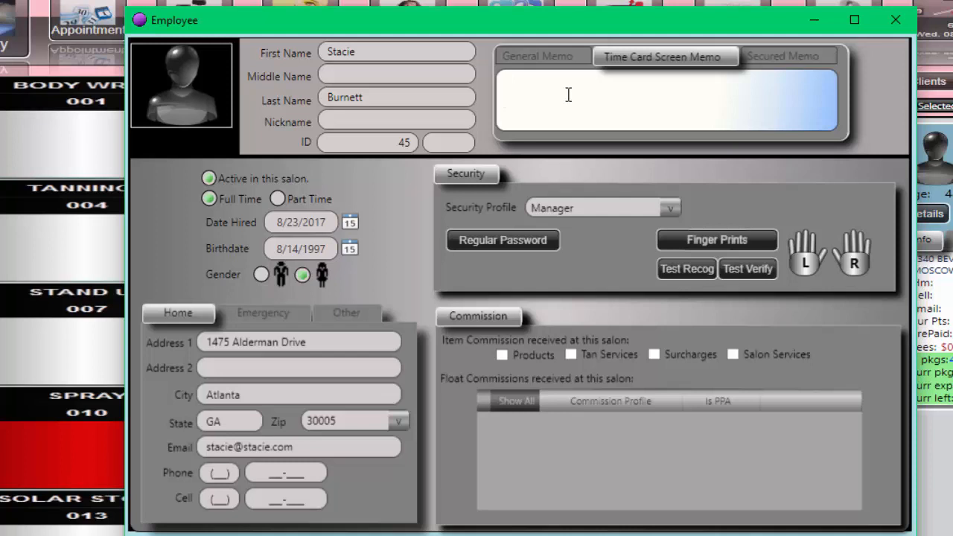
{"action": "left_click", "coordinate": [752, 53]}
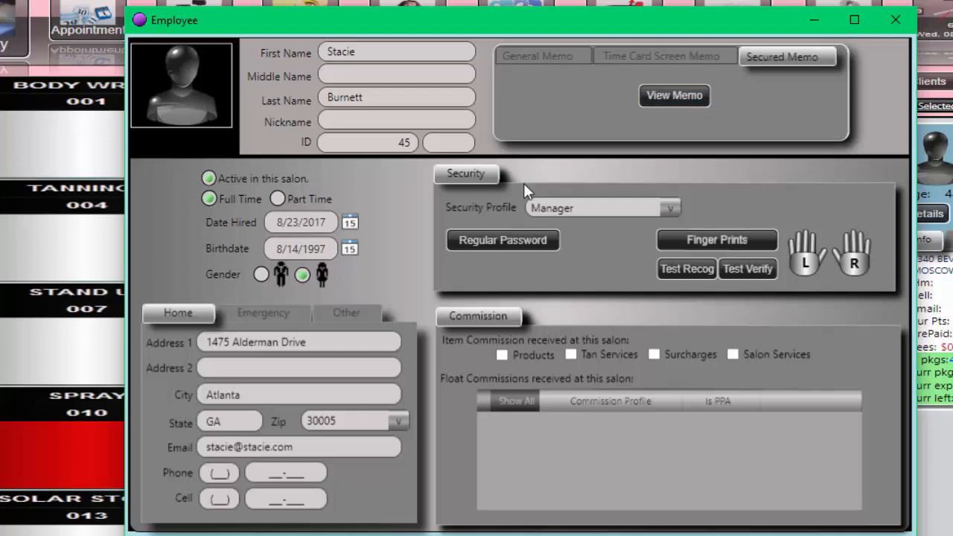
{"action": "left_click", "coordinate": [531, 57]}
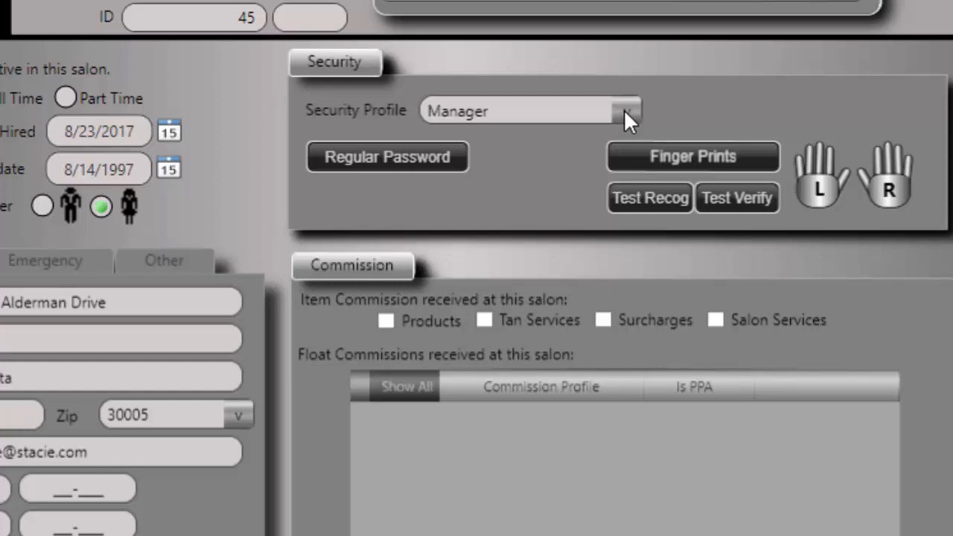
Change the employee's security profile from Manager to Employee.
{"action": "left_click", "coordinate": [624, 111]}
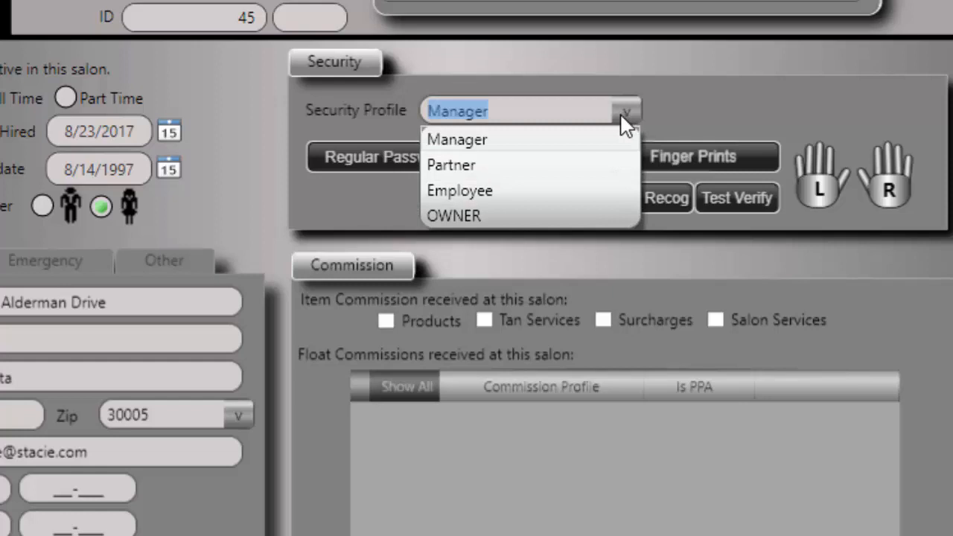
{"action": "left_click", "coordinate": [510, 191]}
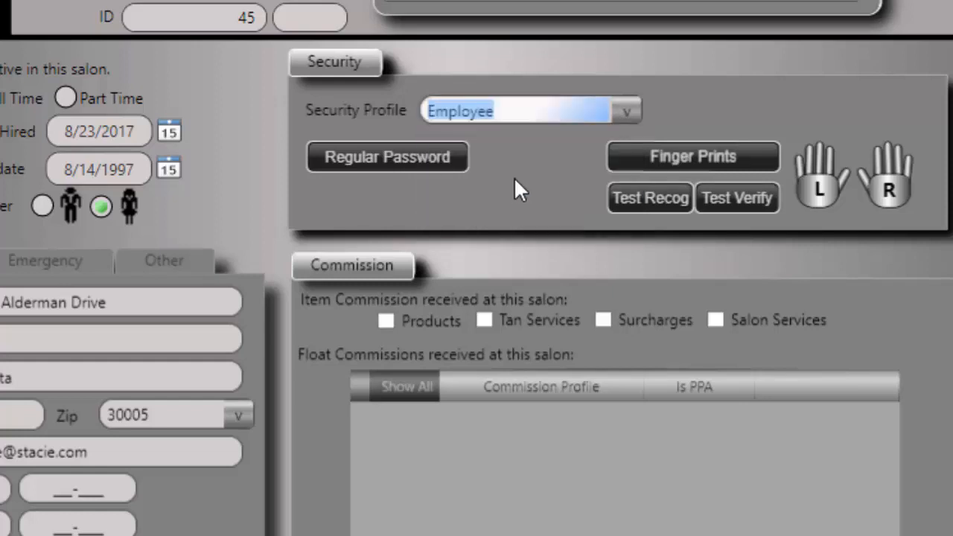
{"action": "left_click", "coordinate": [399, 159]}
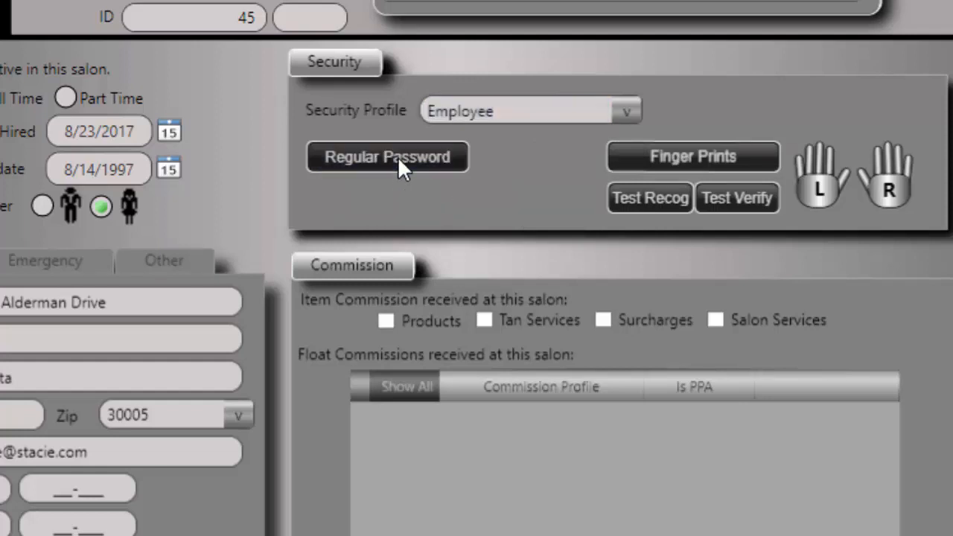
Enter and confirm a four-character login password for the employee, then save it.
{"action": "left_click", "coordinate": [459, 222]}
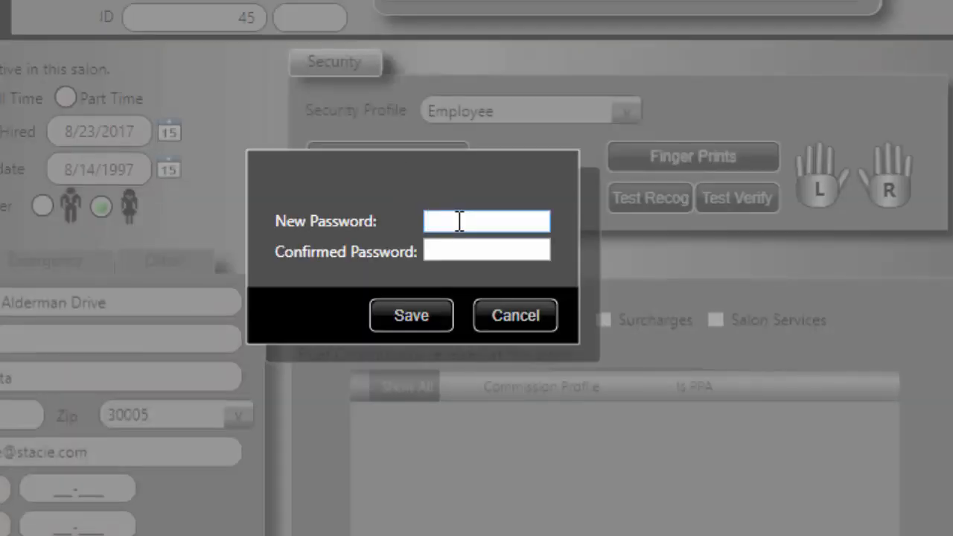
{"action": "type", "text": "••••"}
{"action": "left_click", "coordinate": [440, 250]}
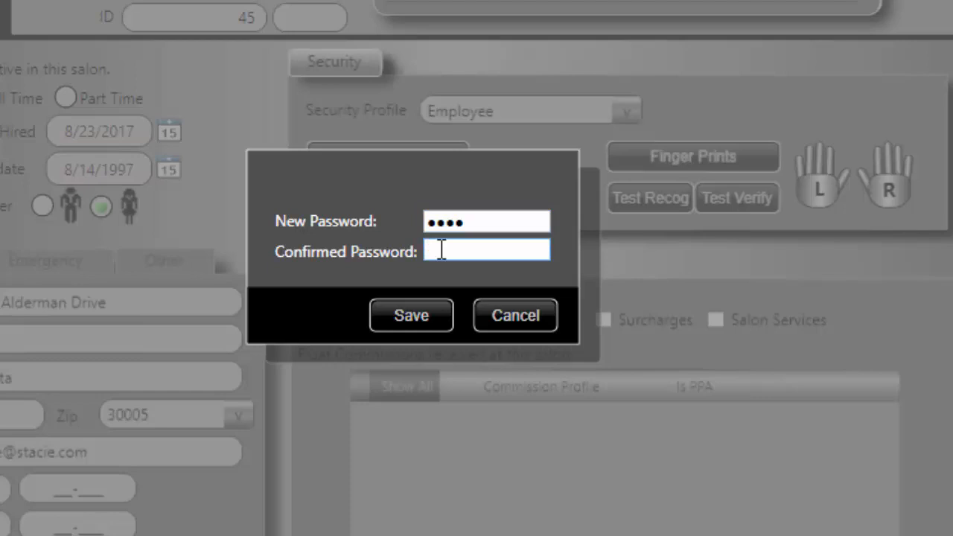
{"action": "type", "text": "••••"}
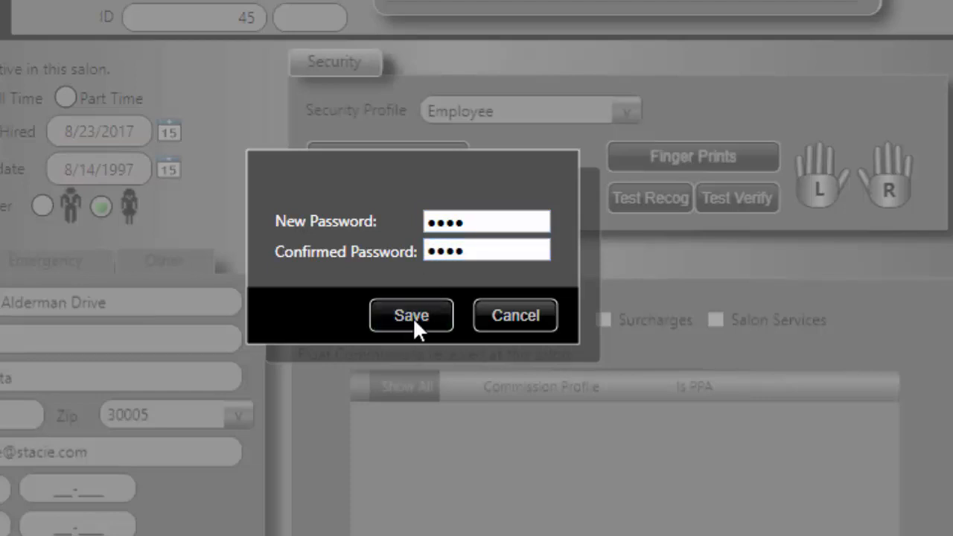
{"action": "left_click", "coordinate": [413, 316]}
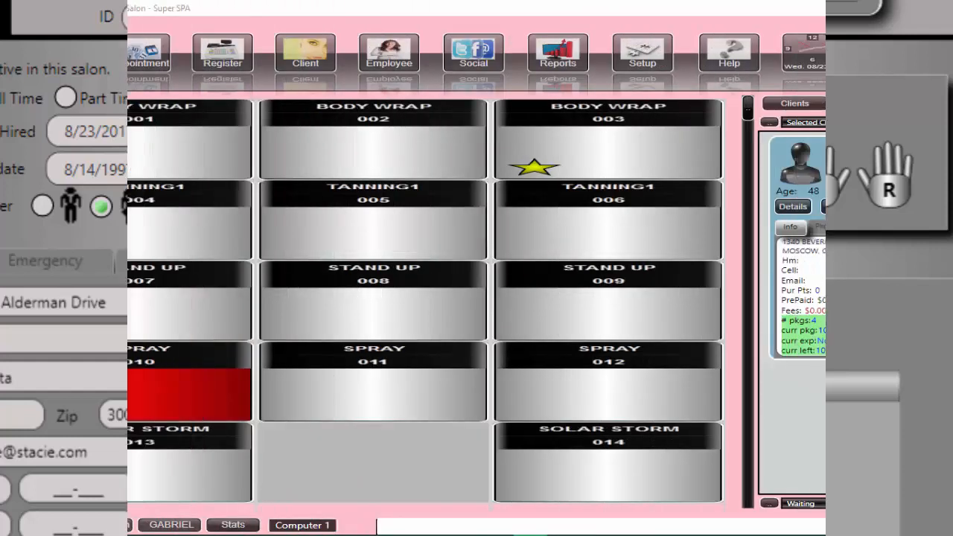
Reopen the saved ID 45 employee record through a last-name search in Setup > Employees.
{"action": "left_click", "coordinate": [645, 59]}
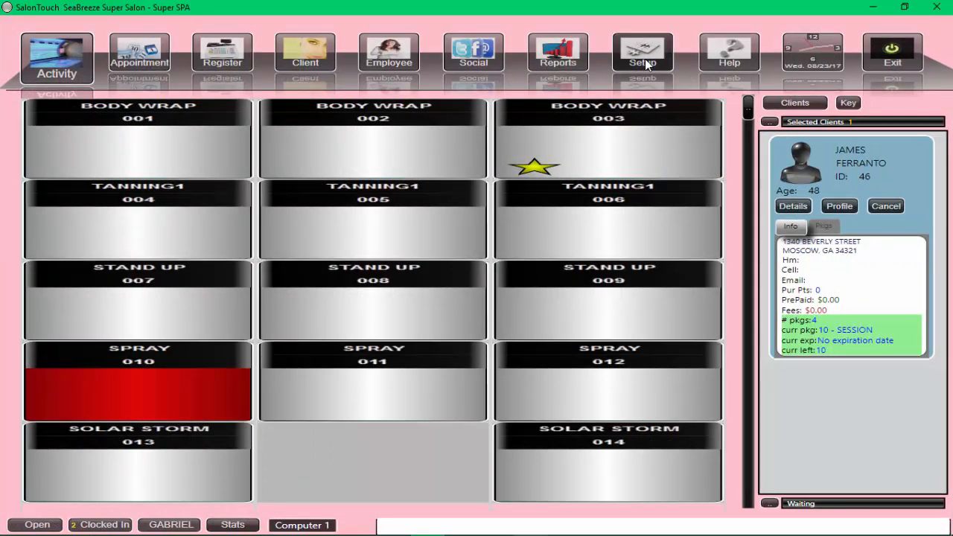
{"action": "left_click", "coordinate": [536, 134]}
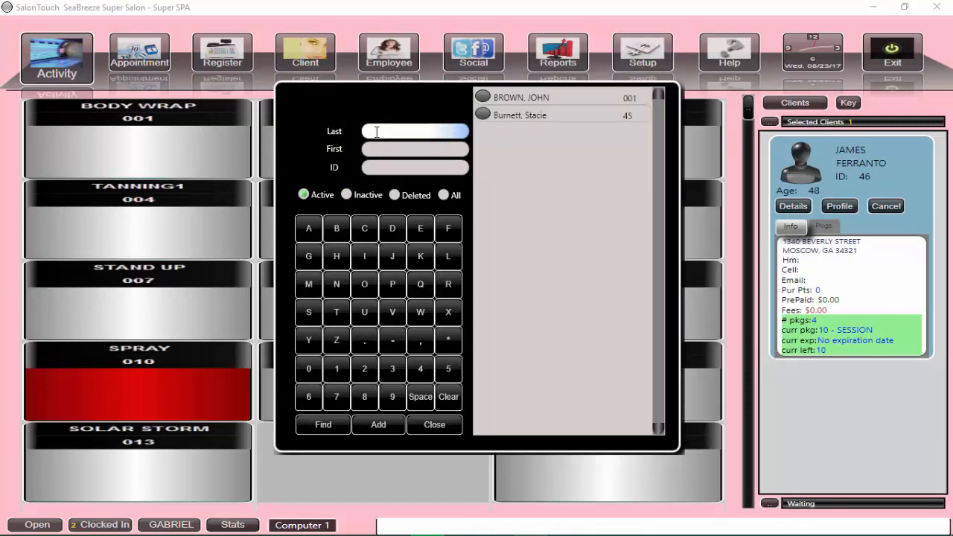
{"action": "type", "text": "b"}
{"action": "left_click", "coordinate": [327, 428]}
{"action": "left_click", "coordinate": [513, 116]}
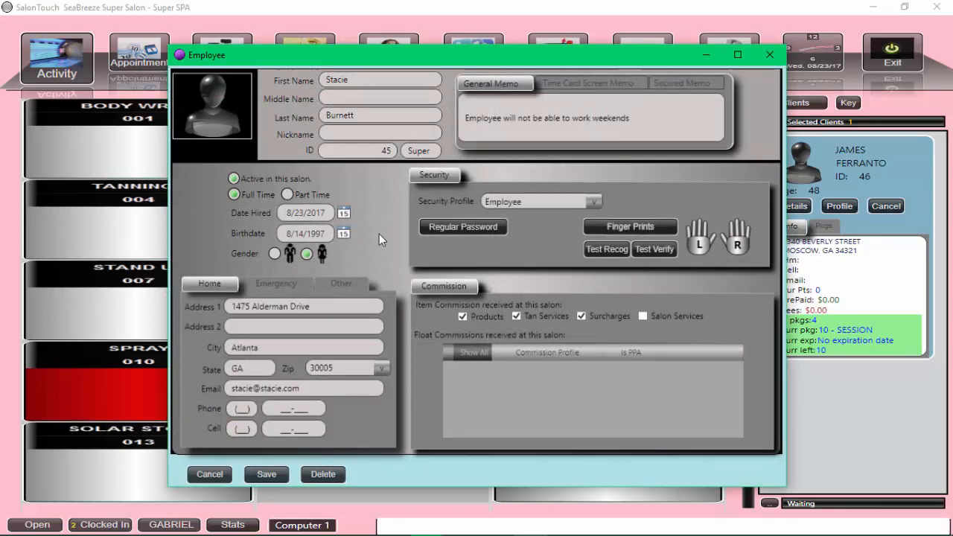
{"action": "left_click", "coordinate": [927, 405]}
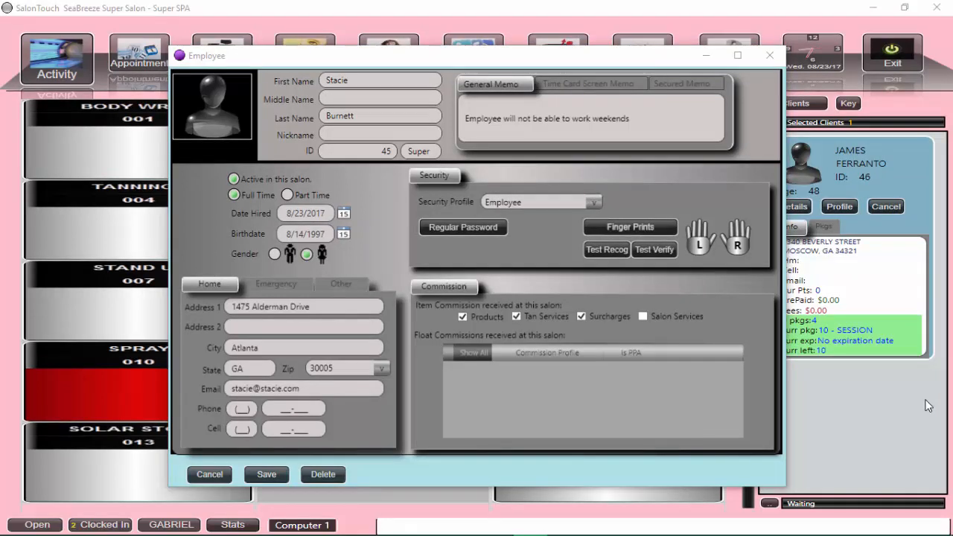